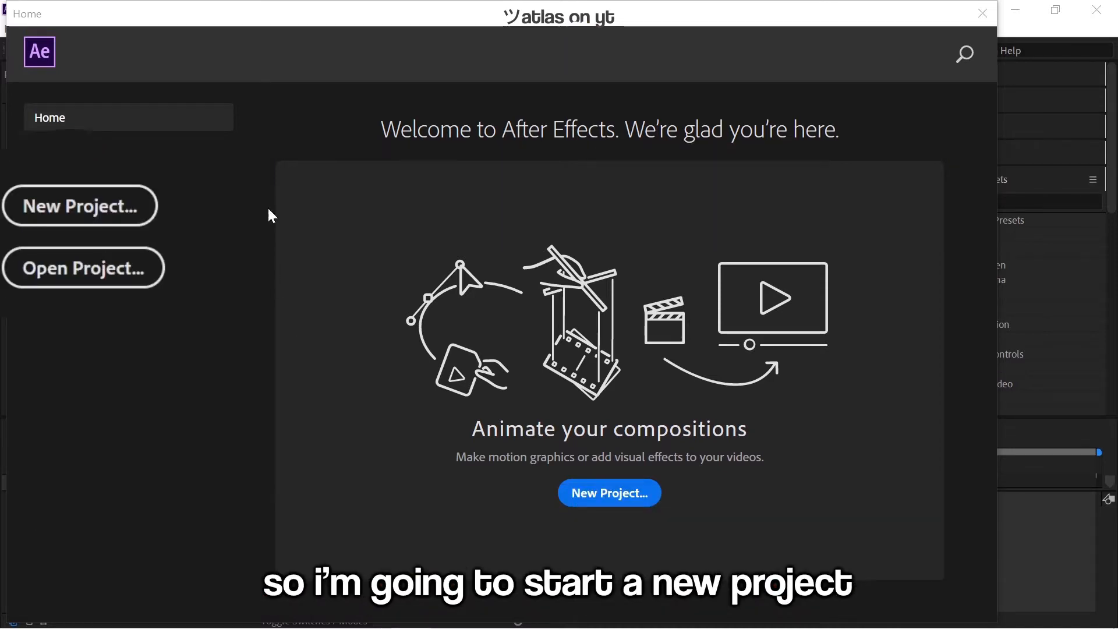
Create a new project and start a new composition from scratch
left_click(111, 219)
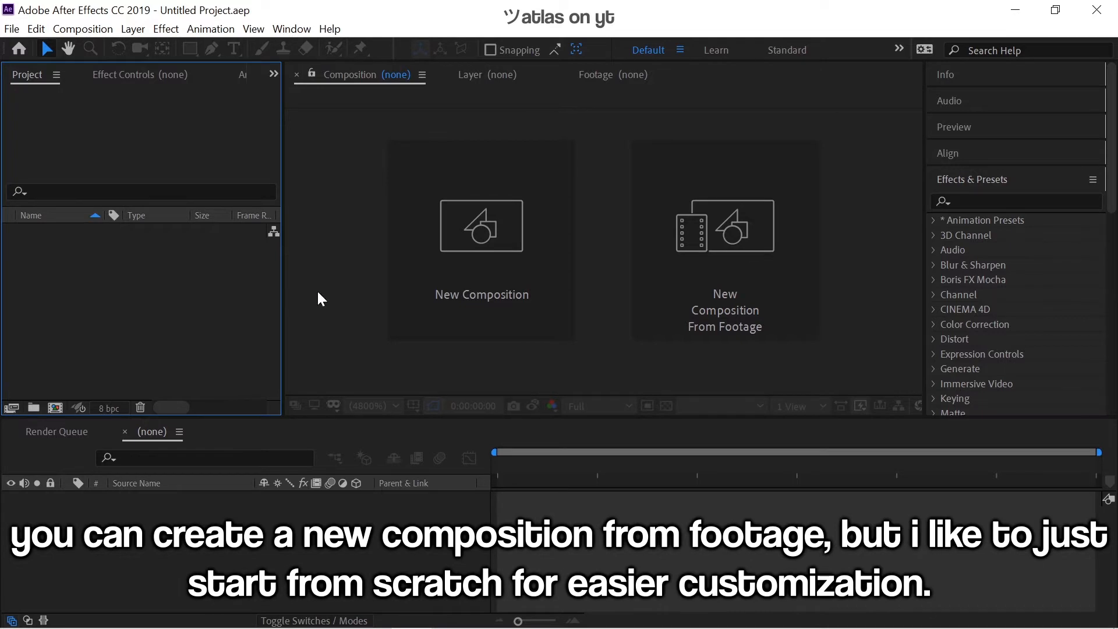
left_click(488, 228)
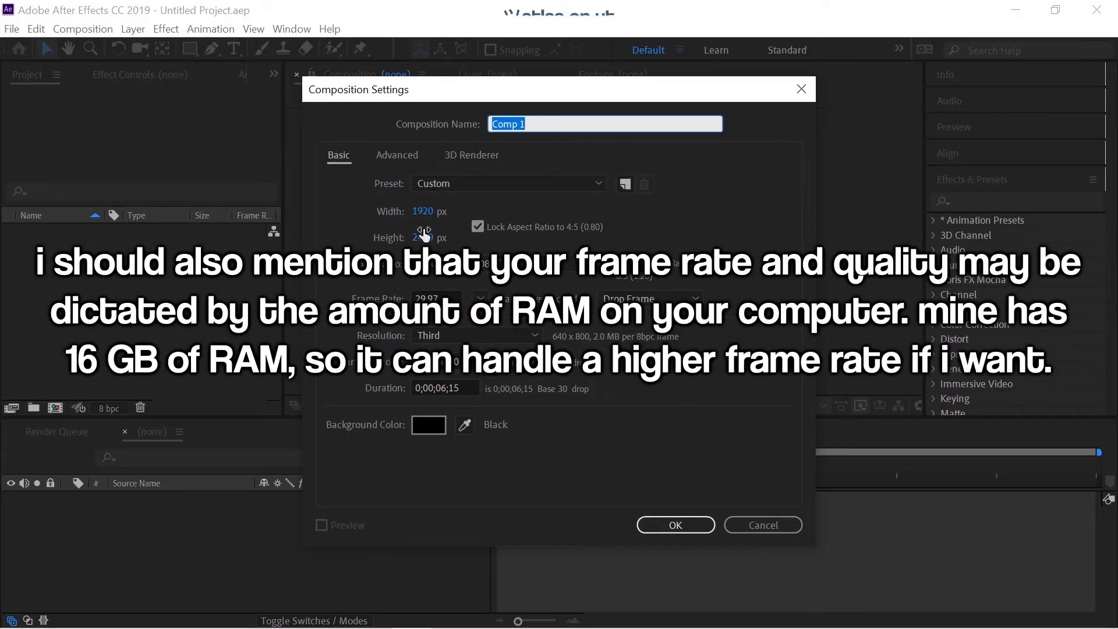
Try the DVCPRO HD 1080 29.97 and UHD 4K 23.976 presets for the new composition
left_click(506, 184)
left_click(463, 595)
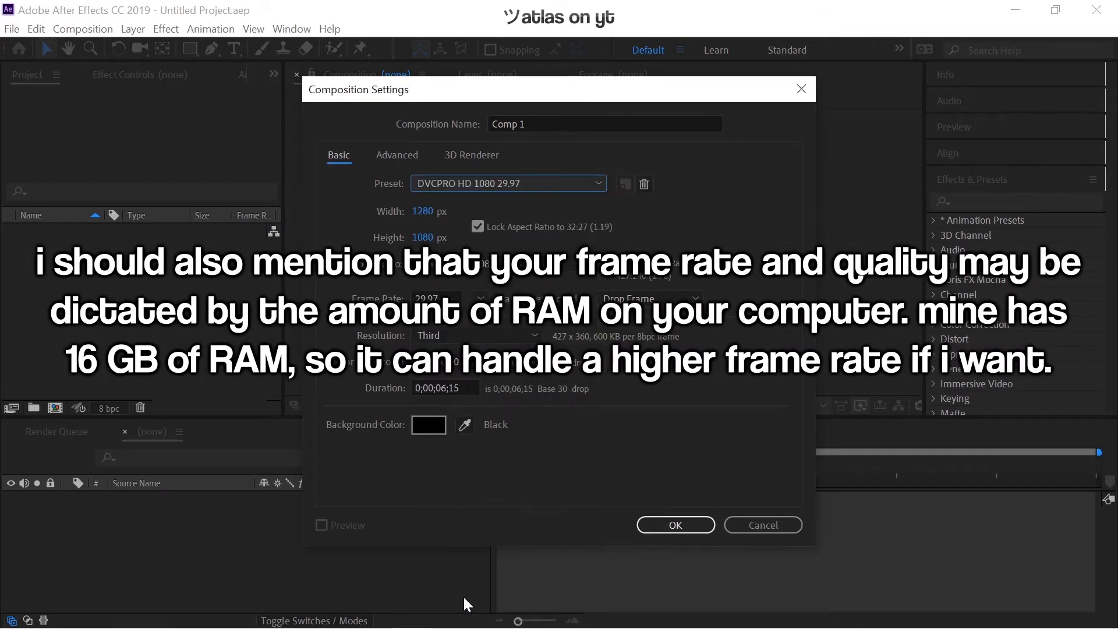
mouse_move(475, 88)
left_mouse_down()
mouse_move(800, 192)
mouse_move(479, 95)
left_mouse_up()
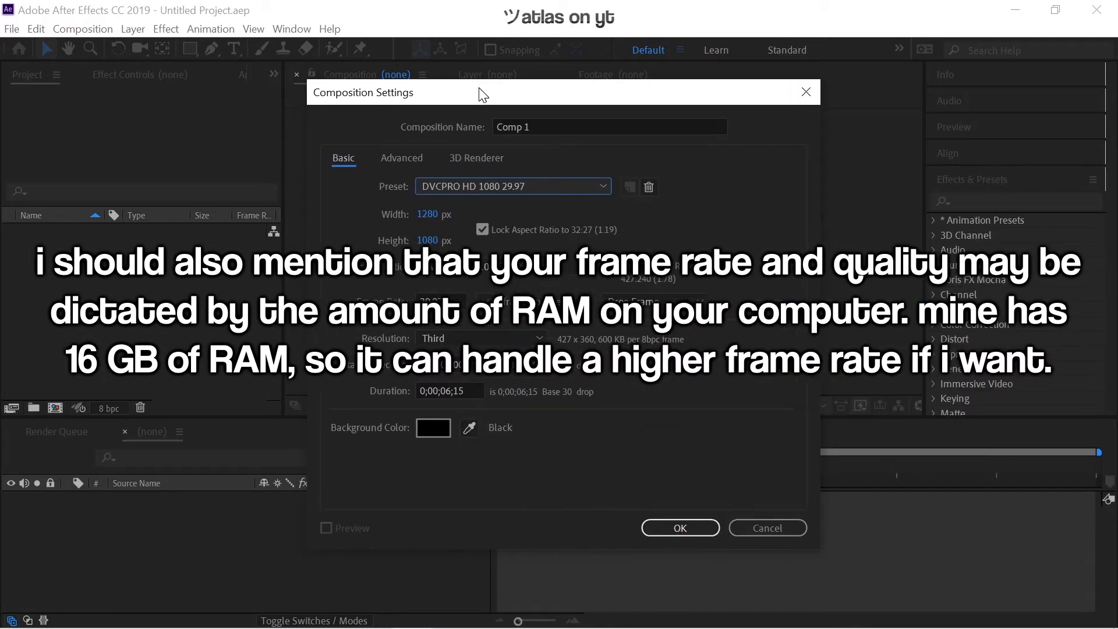
left_click(479, 187)
left_click(486, 487)
left_click(460, 187)
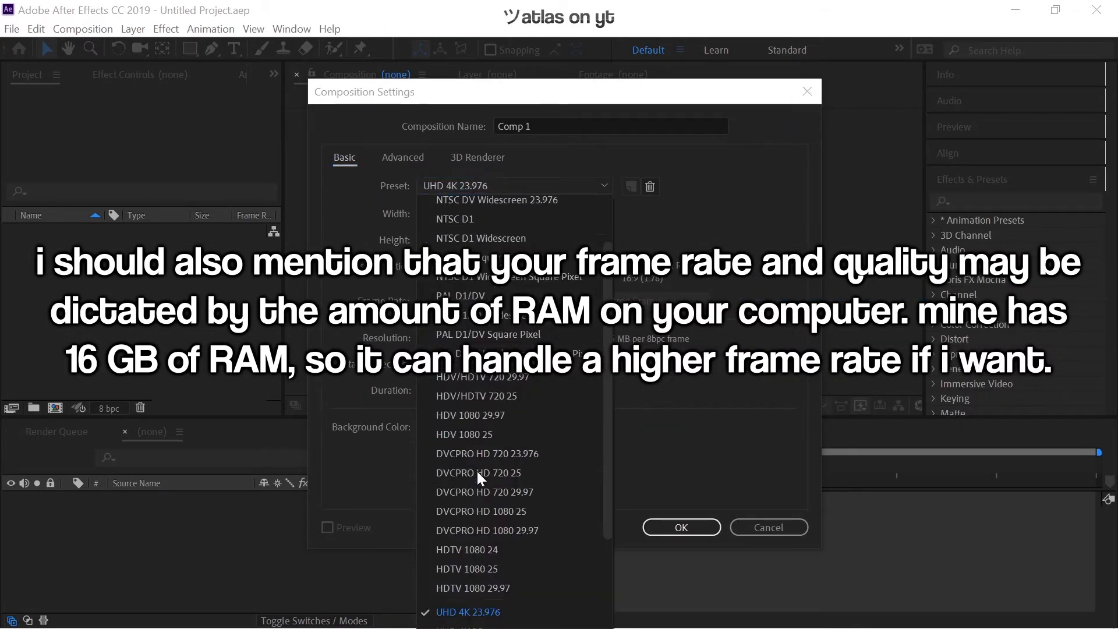
key("Escape")
Enter a 5 by 4 px frame size, lock the aspect ratio to 5:4, and set the width to 1920 px
key("Tab")
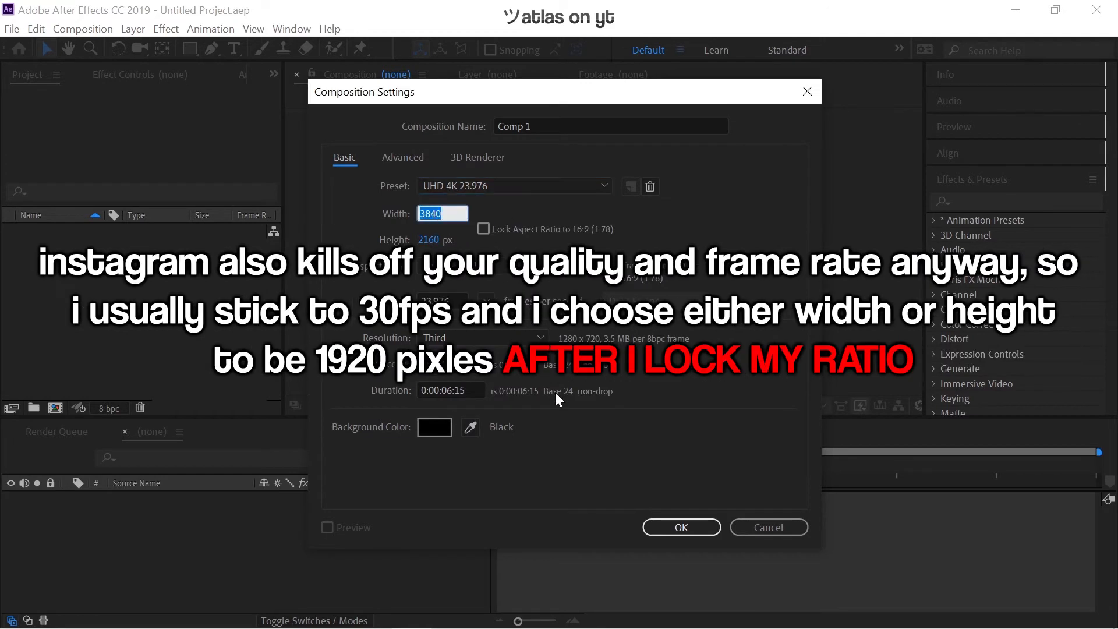
type("5")
key("Tab")
type("4")
left_click(483, 229)
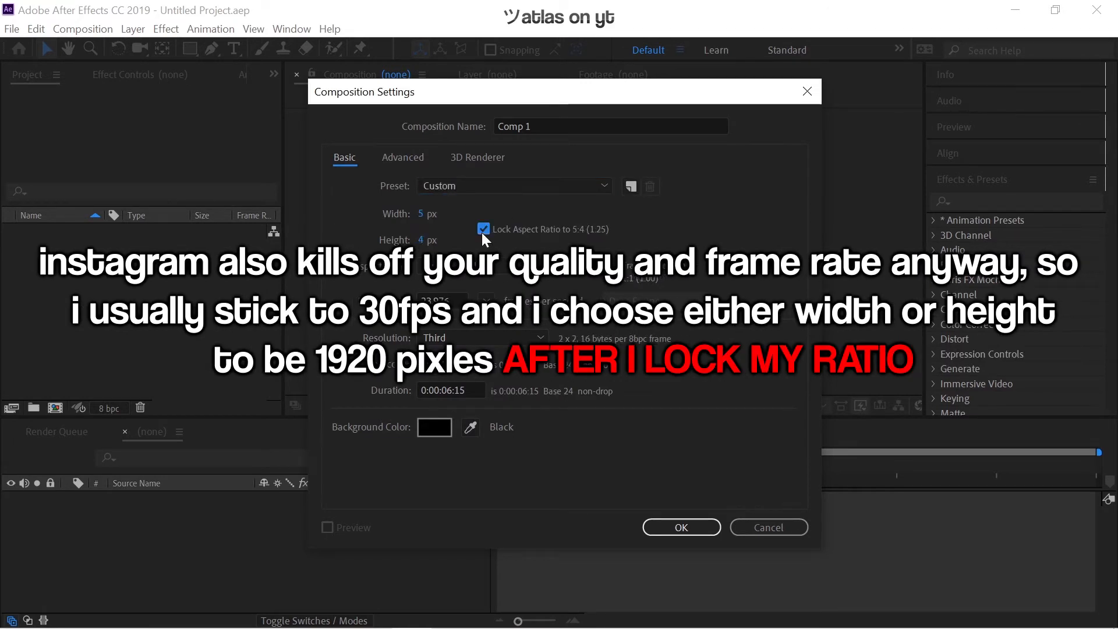
left_click(421, 213)
type("1920")
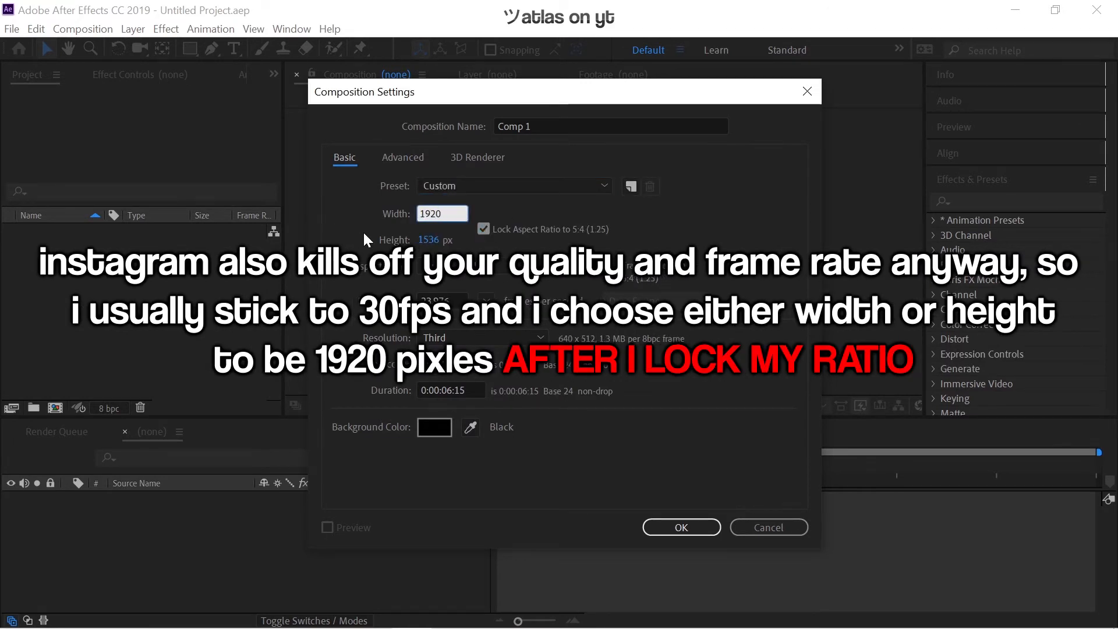
key("Return")
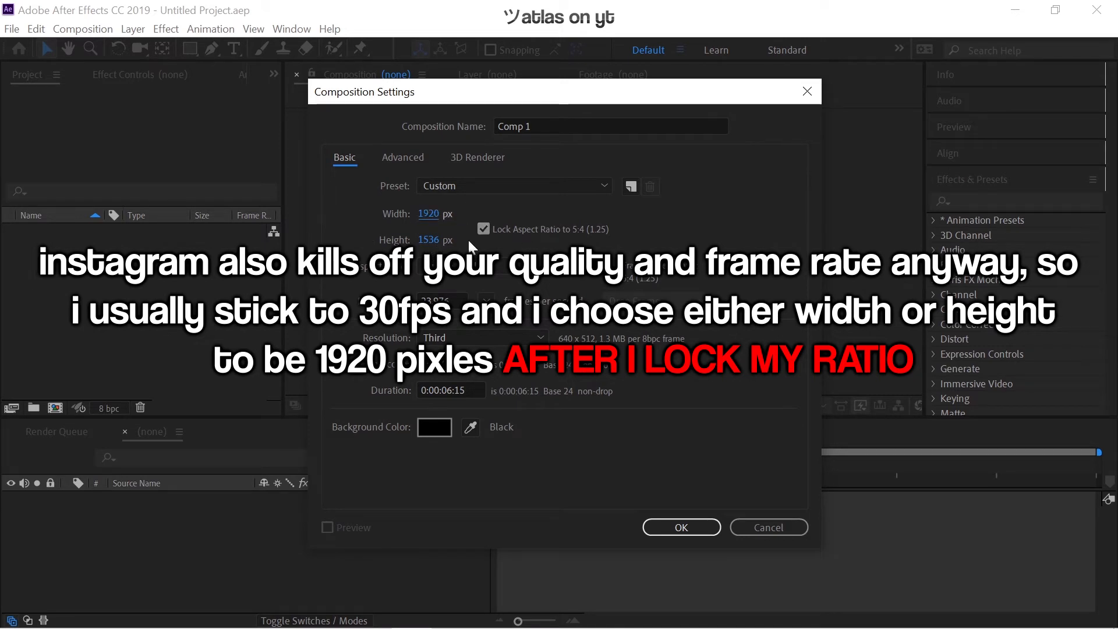
Unlock the aspect ratio, re-enter the 5:4 proportions, lock them again and set the width to 1920 px
left_click(484, 229)
left_click(428, 214)
type("5")
left_click(435, 240)
left_click(484, 229)
left_click(419, 214)
type("1920")
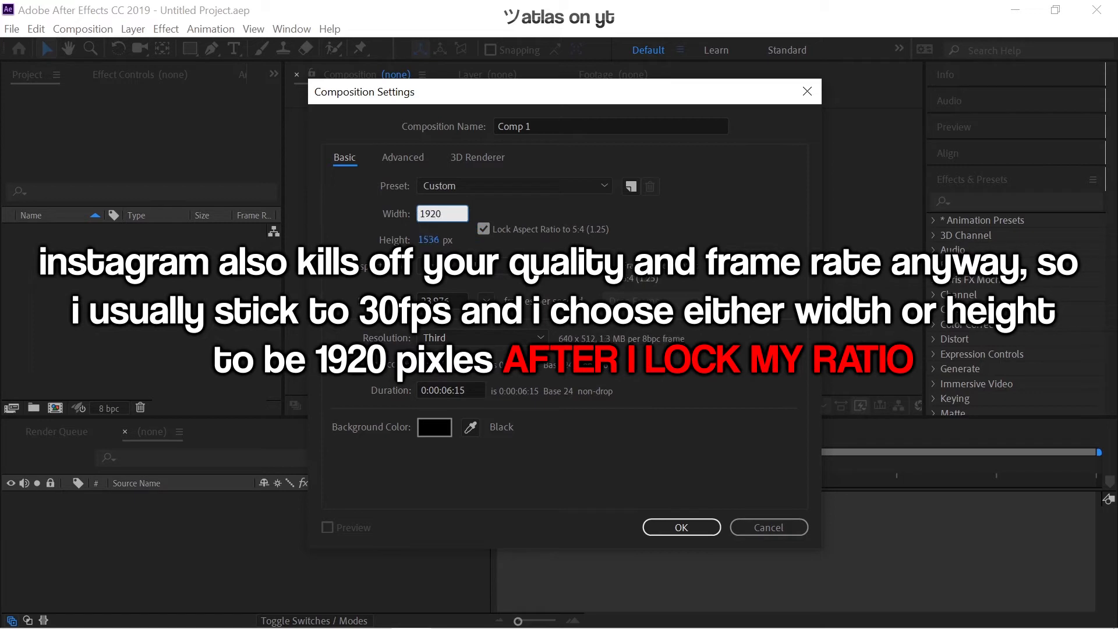
key("Return")
Set the frame rate to 30 fps and the duration to 0:00:25:15, and create the composition
left_click(443, 300)
type("30")
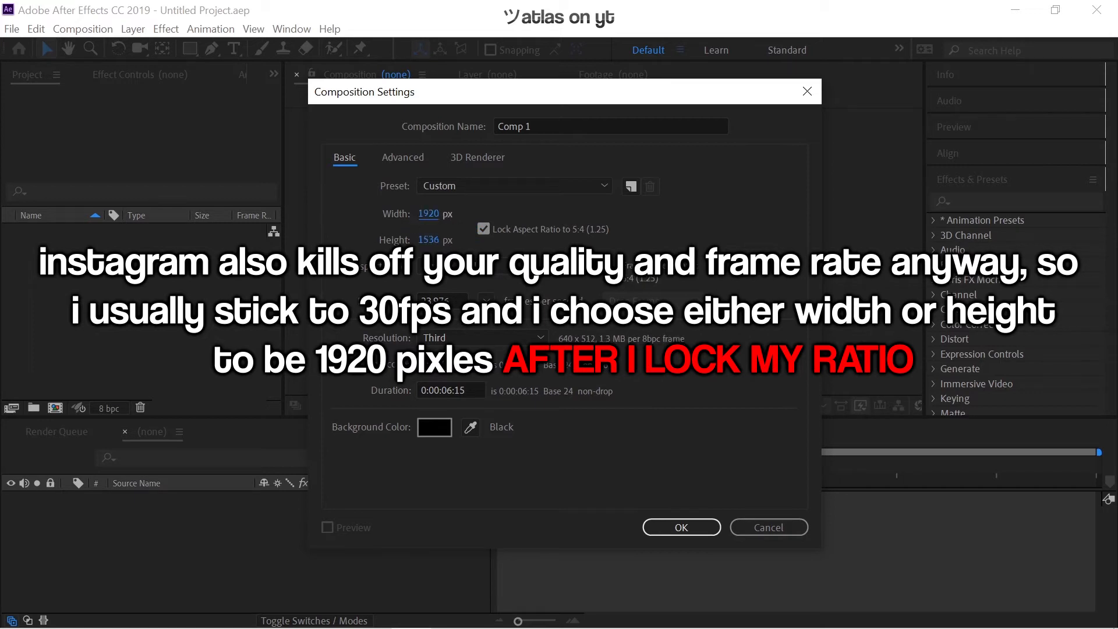
key("Tab")
key("Tab")
type("2515")
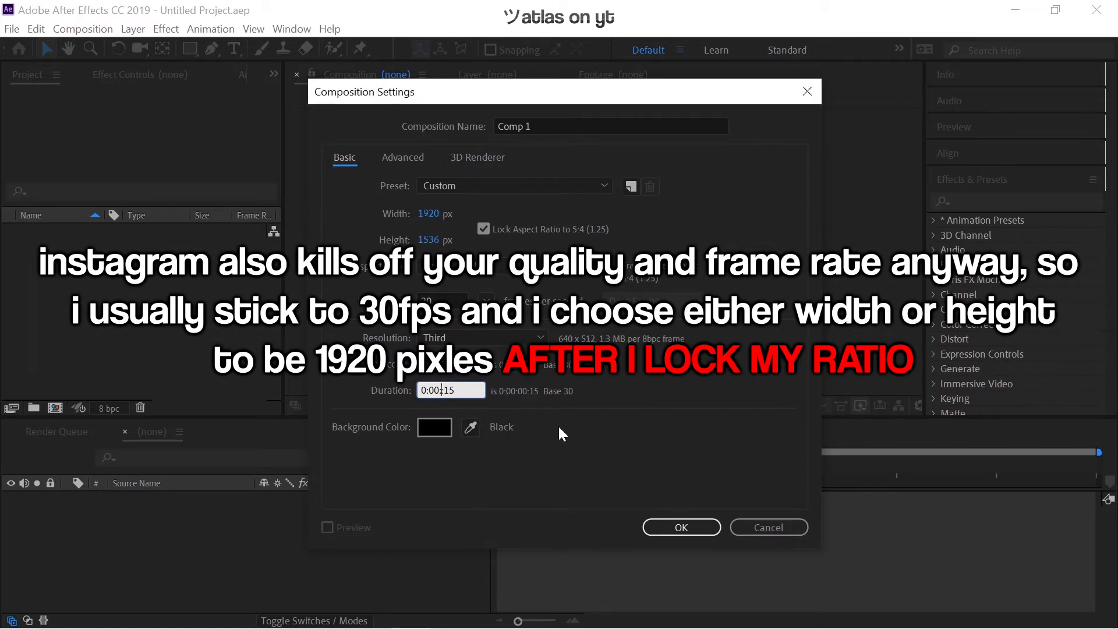
key("Return")
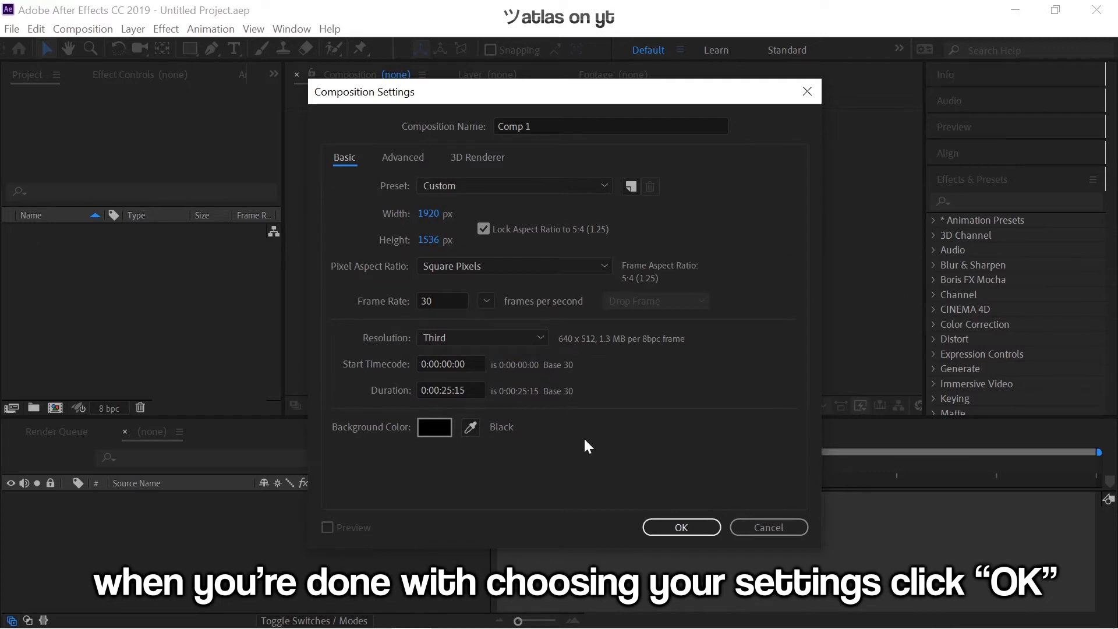
left_click(673, 527)
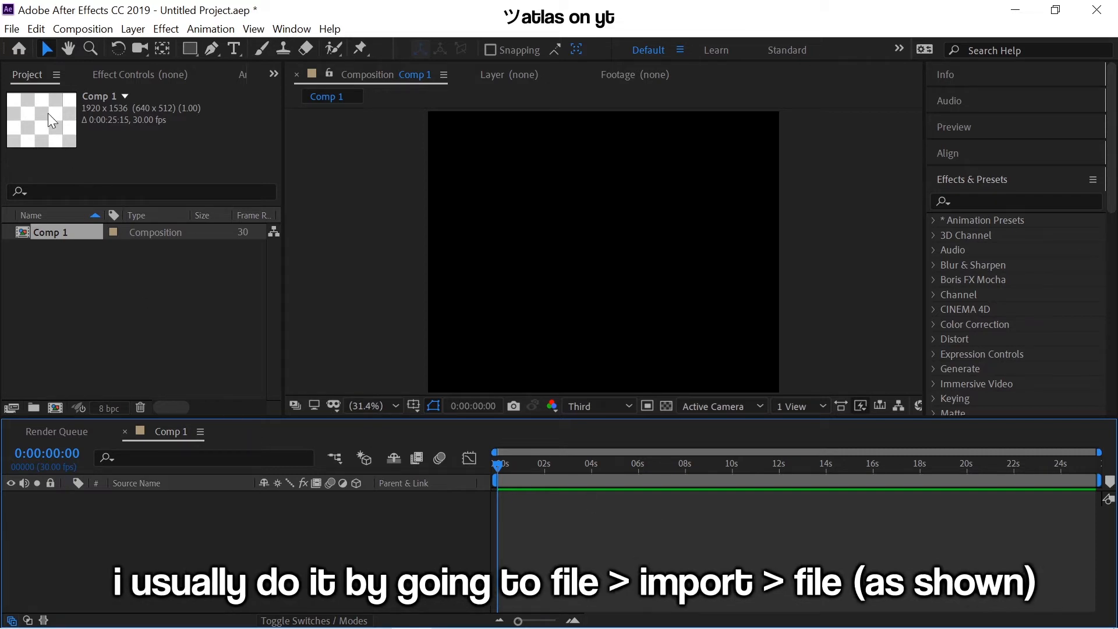
Import the A.C.E "TAKE ME HIGHER MV" video from the Desktop folder My crap > videos > korean > a.c.e > mvs
left_click(10, 30)
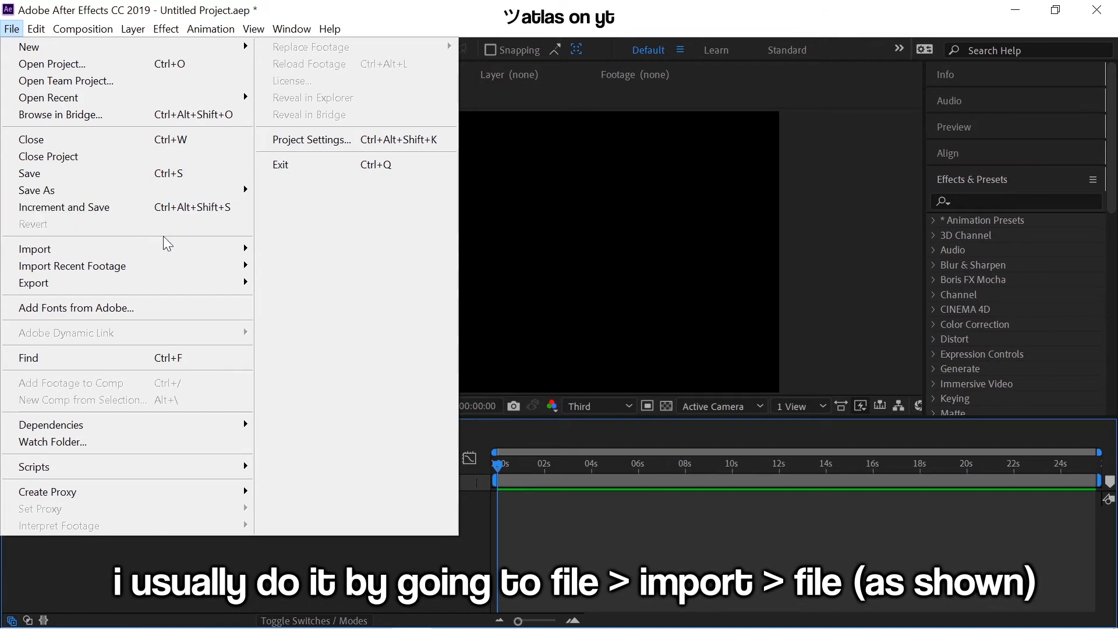
mouse_move(176, 245)
left_click(280, 250)
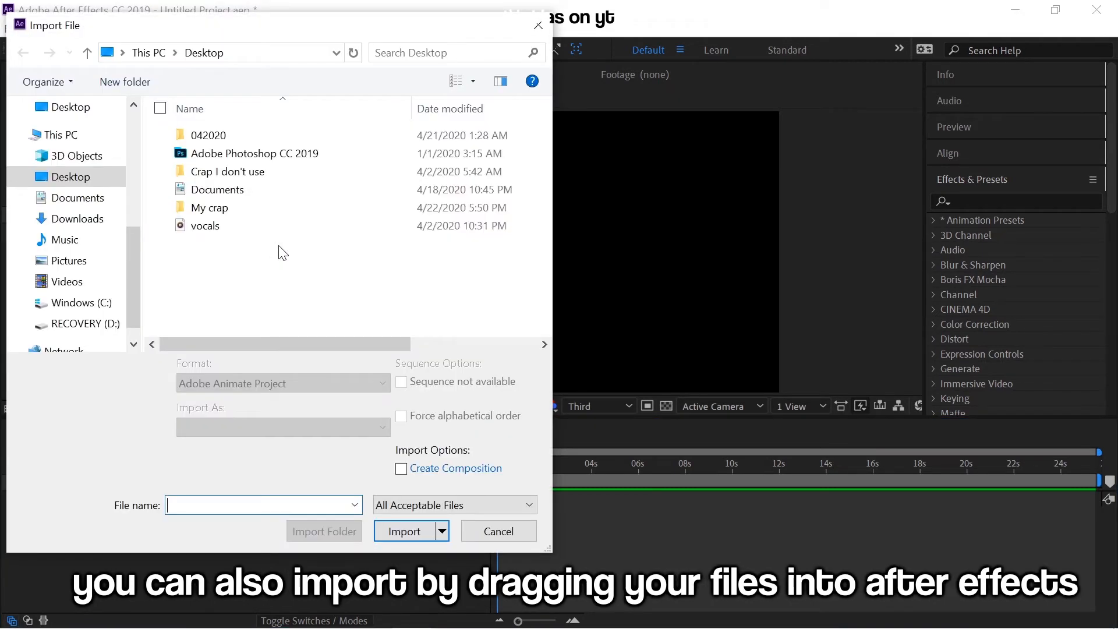
double_click(254, 213)
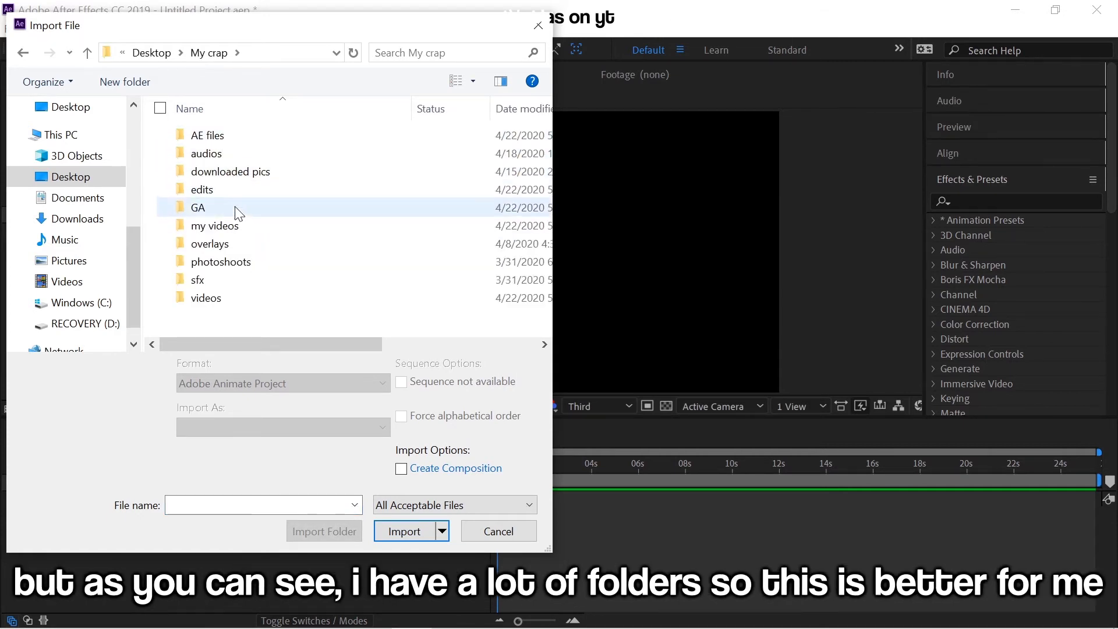
double_click(241, 299)
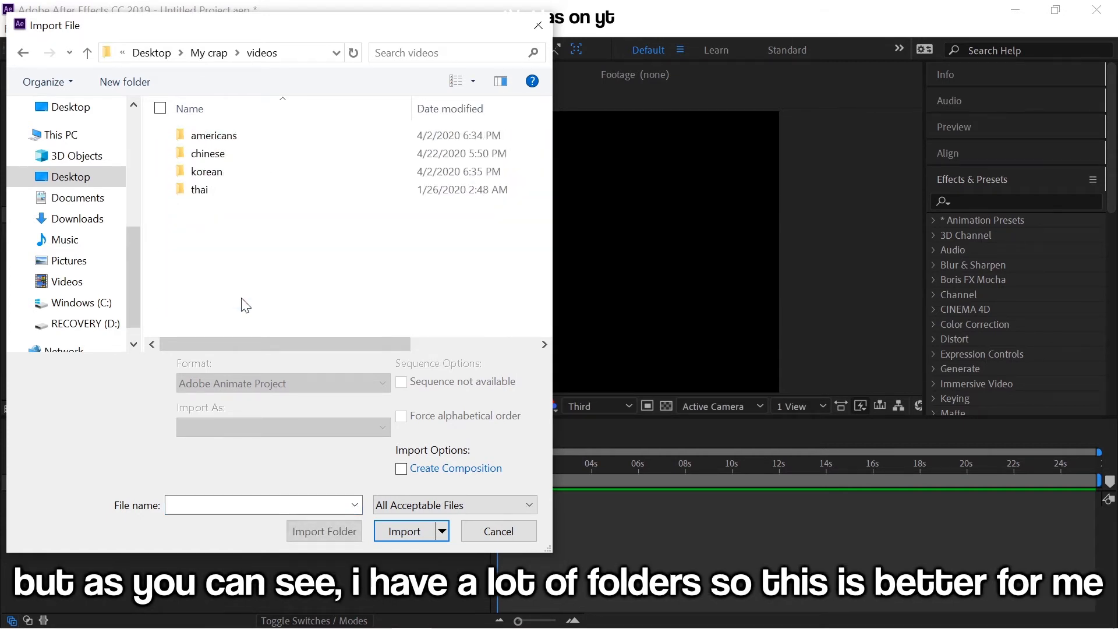
double_click(232, 170)
double_click(232, 169)
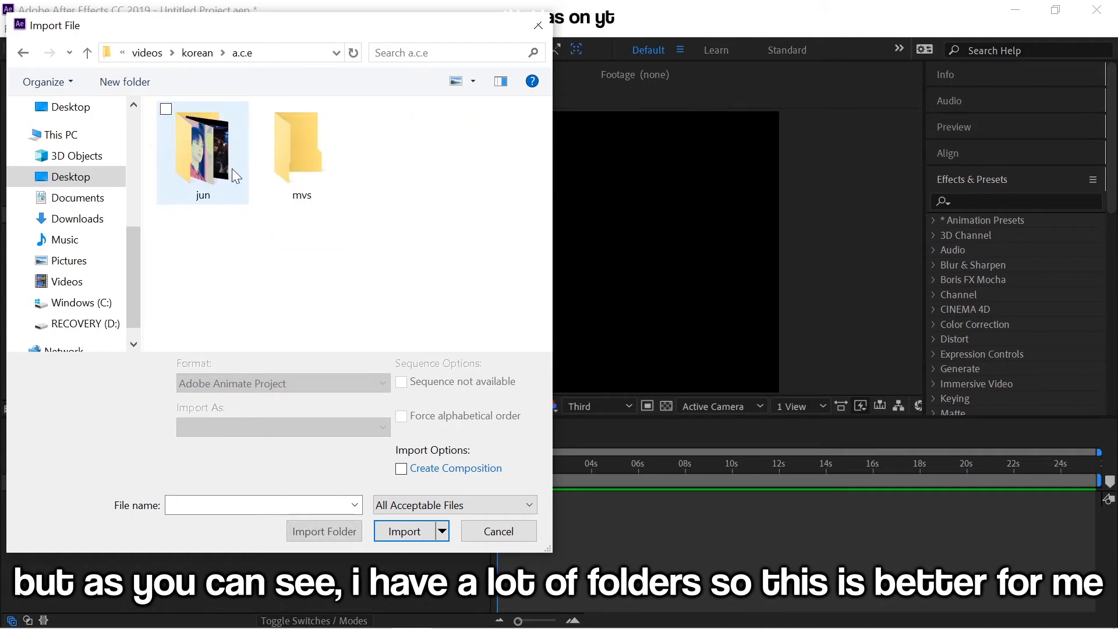
left_click(288, 172)
double_click(288, 172)
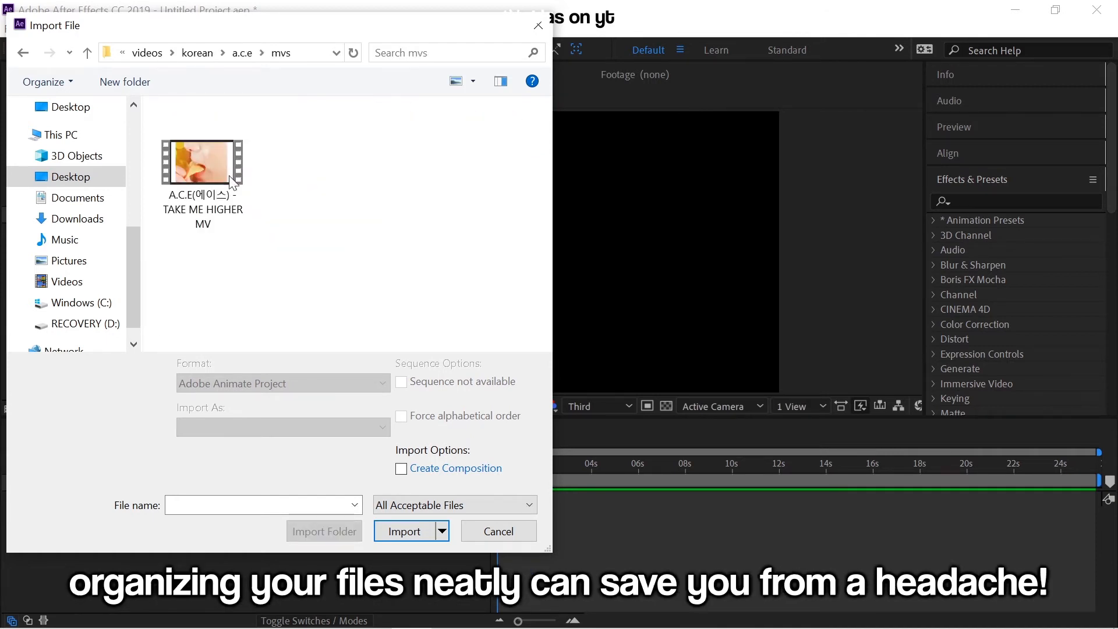
double_click(196, 173)
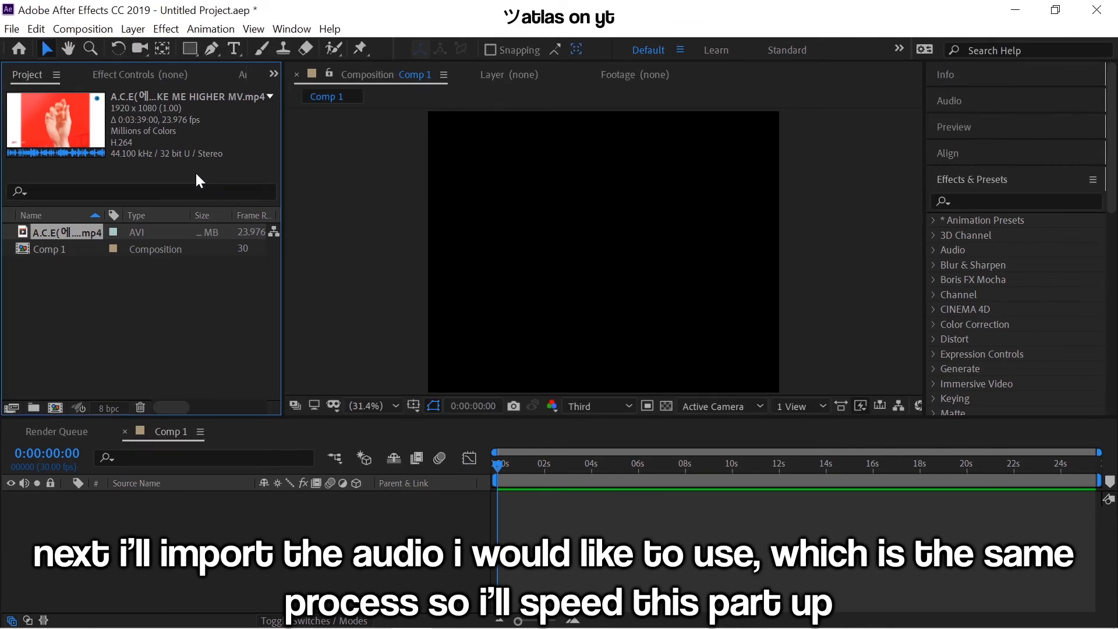
Import the "ego." Instagram MP4 from the audios folder inside My crap as the audio source
left_click(11, 35)
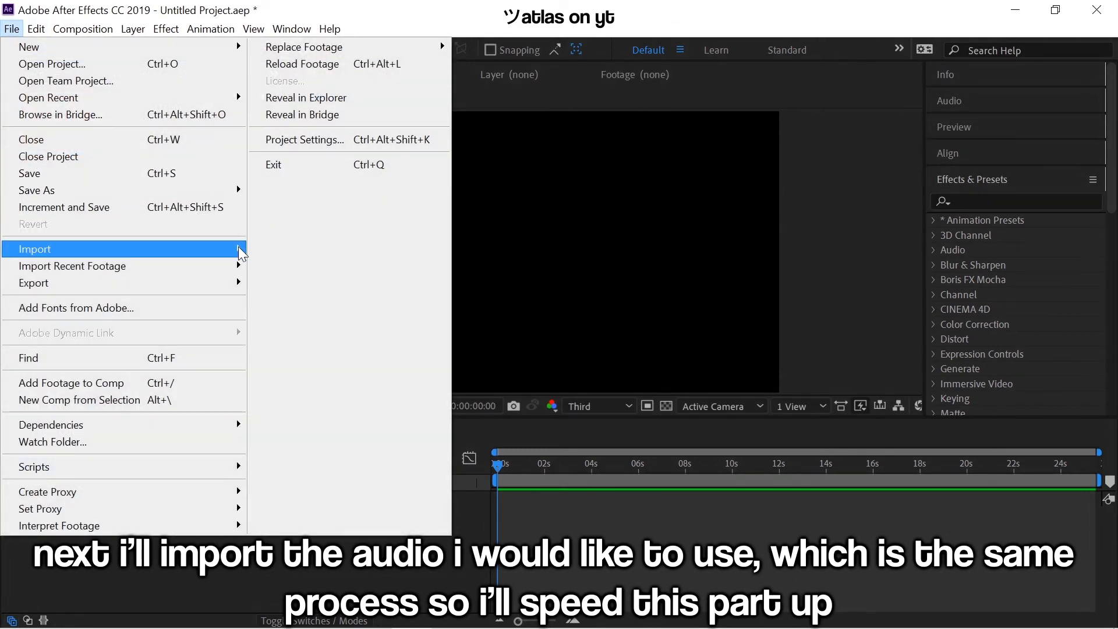
left_click(271, 249)
left_click(169, 52)
left_click(215, 54)
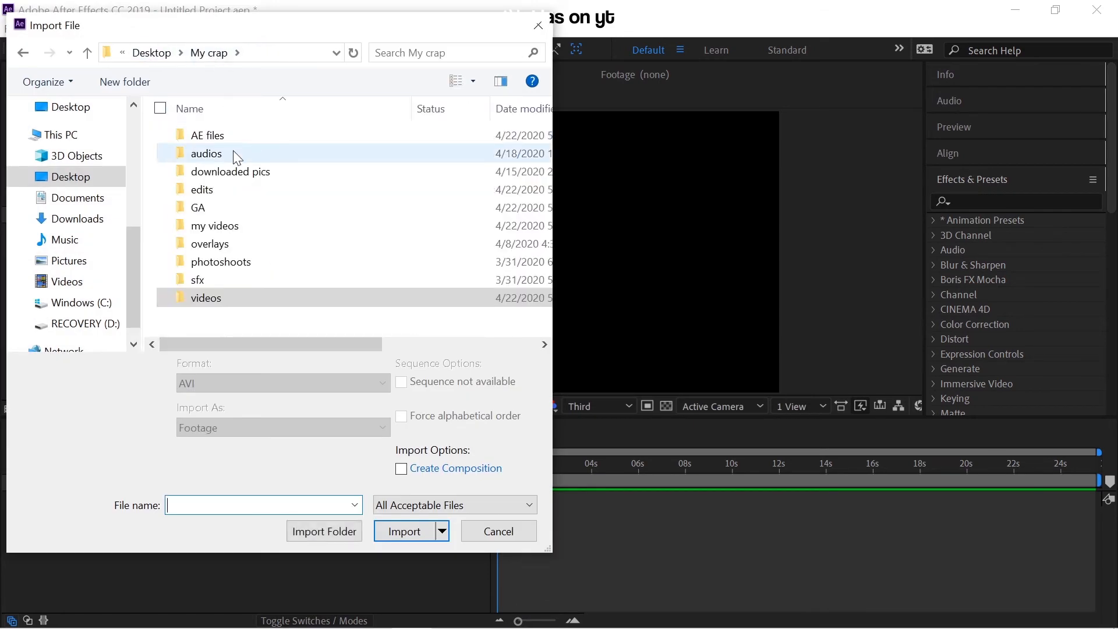
double_click(207, 153)
double_click(207, 142)
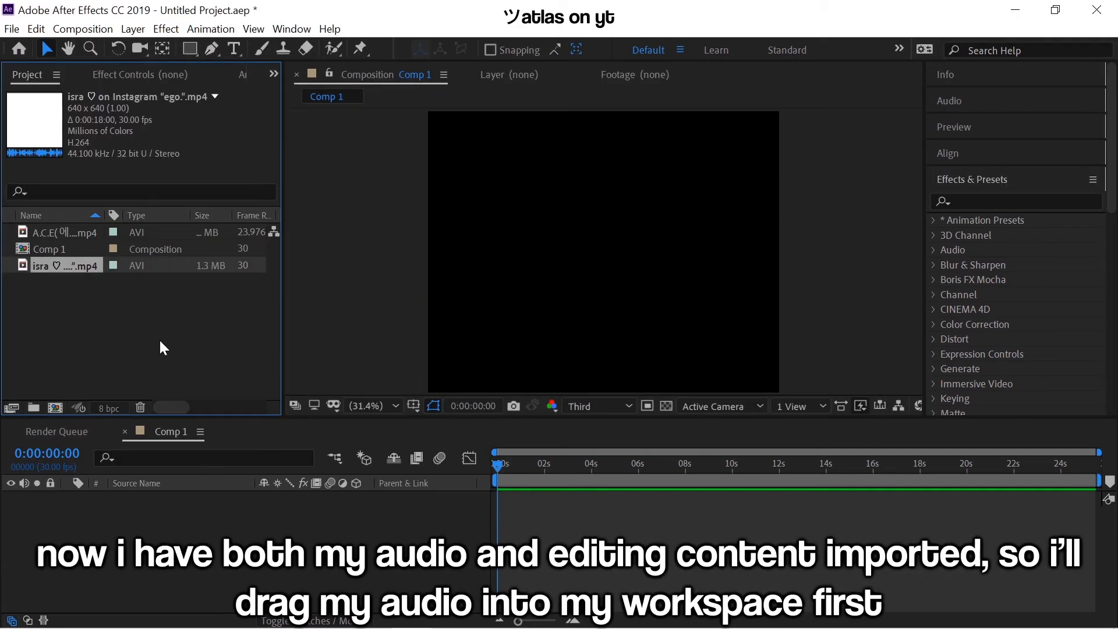
Add the imported "ego." MP4 to the Comp 1 timeline as a layer
left_click(134, 320)
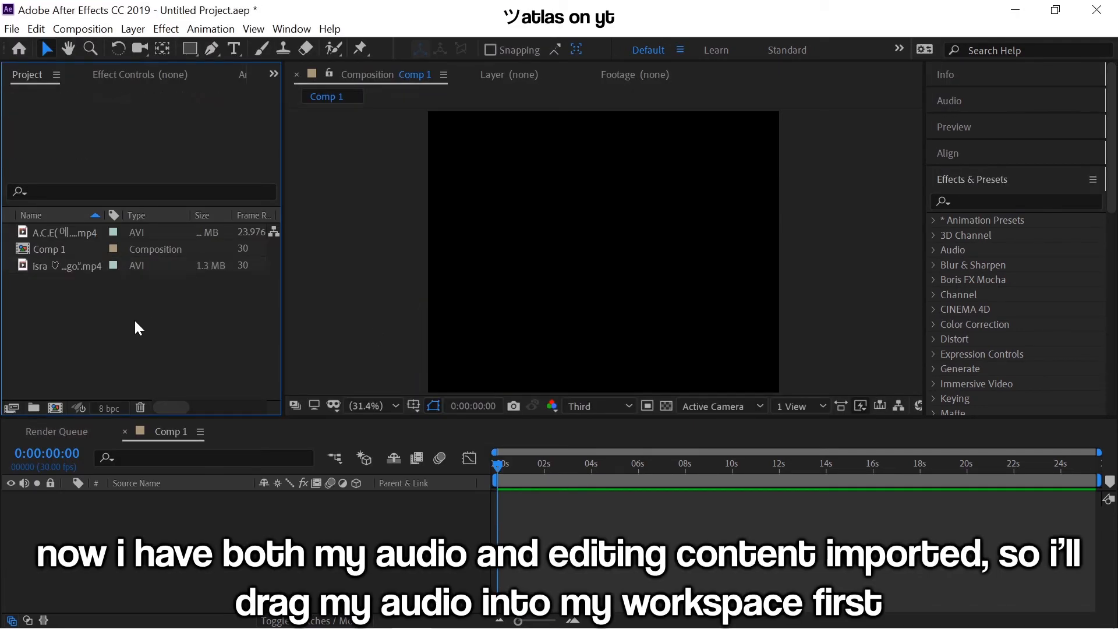
left_click(88, 266)
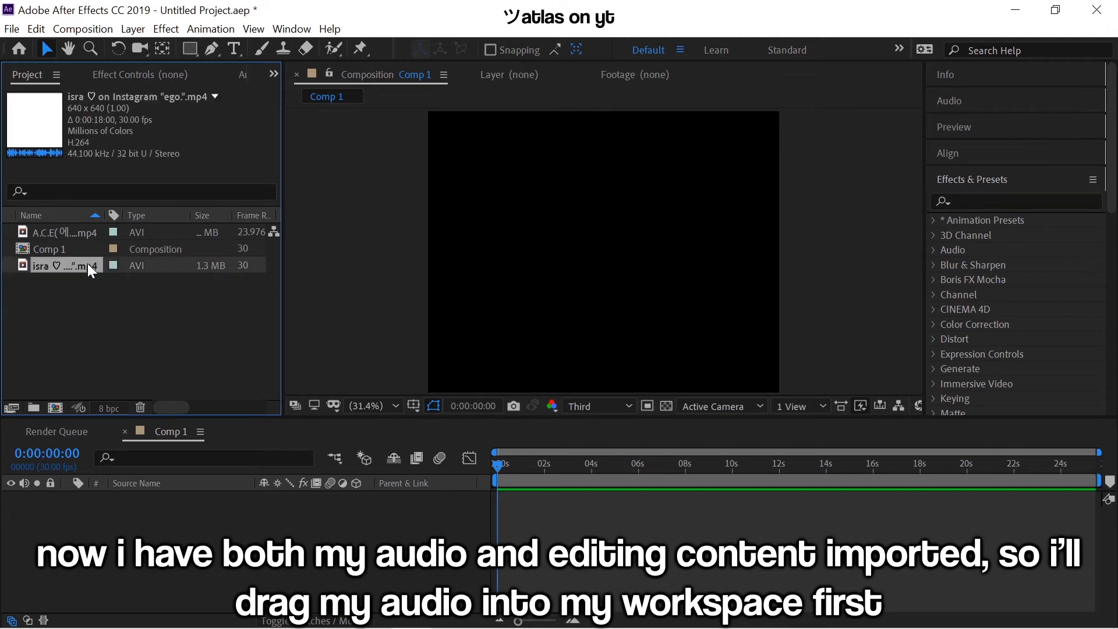
left_click_drag(88, 268, 108, 542)
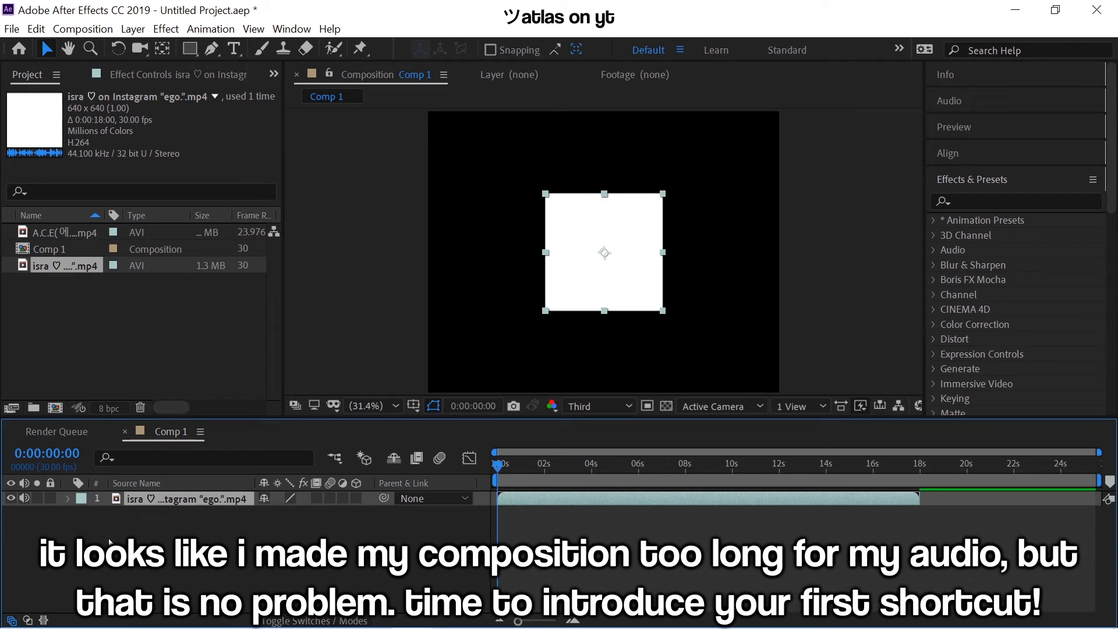
Set the end of the work area to the end of the "ego." audio layer, at about 18 seconds
left_click(915, 464)
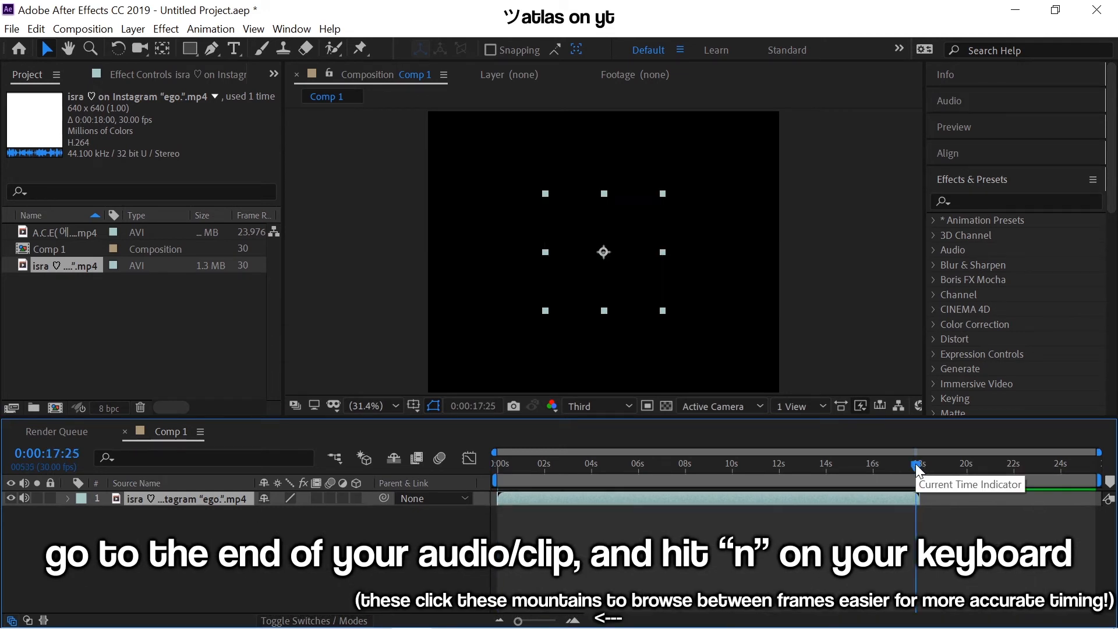
left_click(573, 620)
left_click(574, 620)
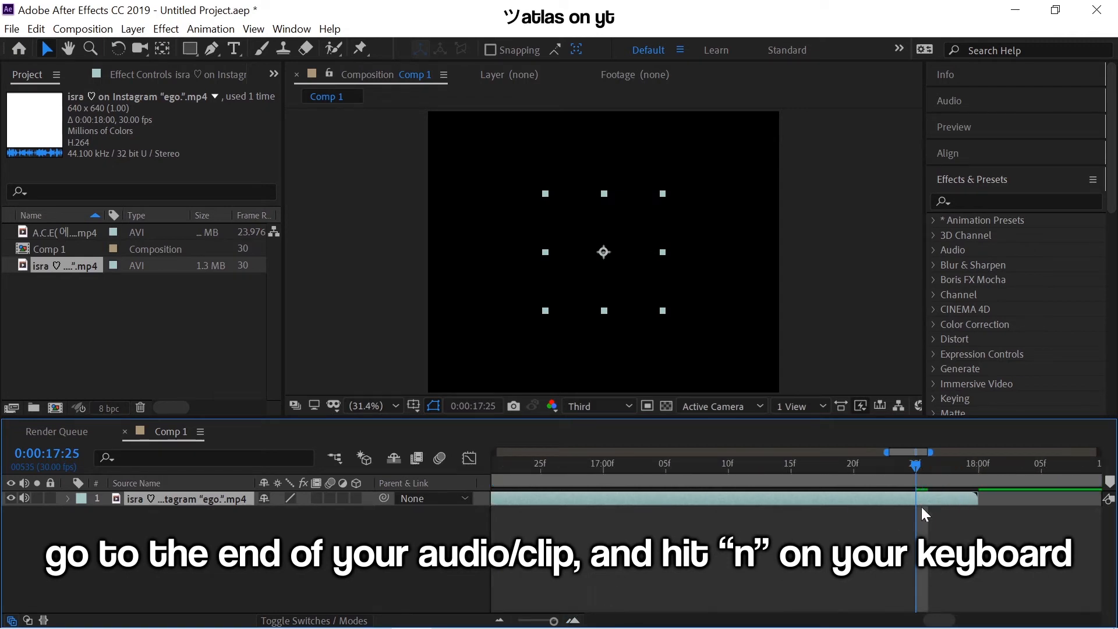
left_click(967, 463)
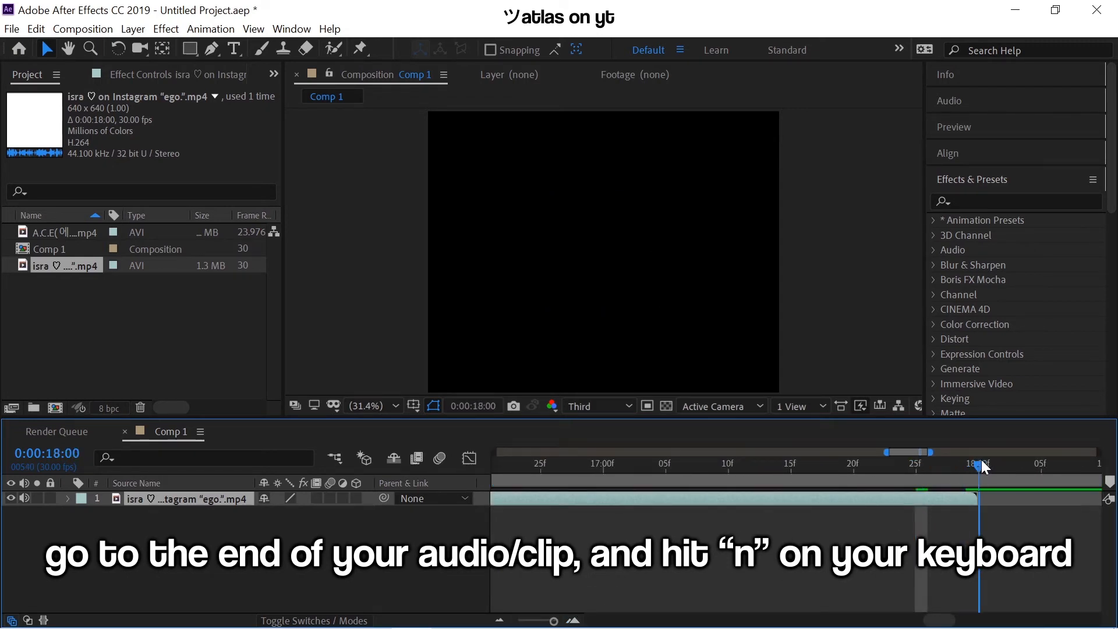
key("n")
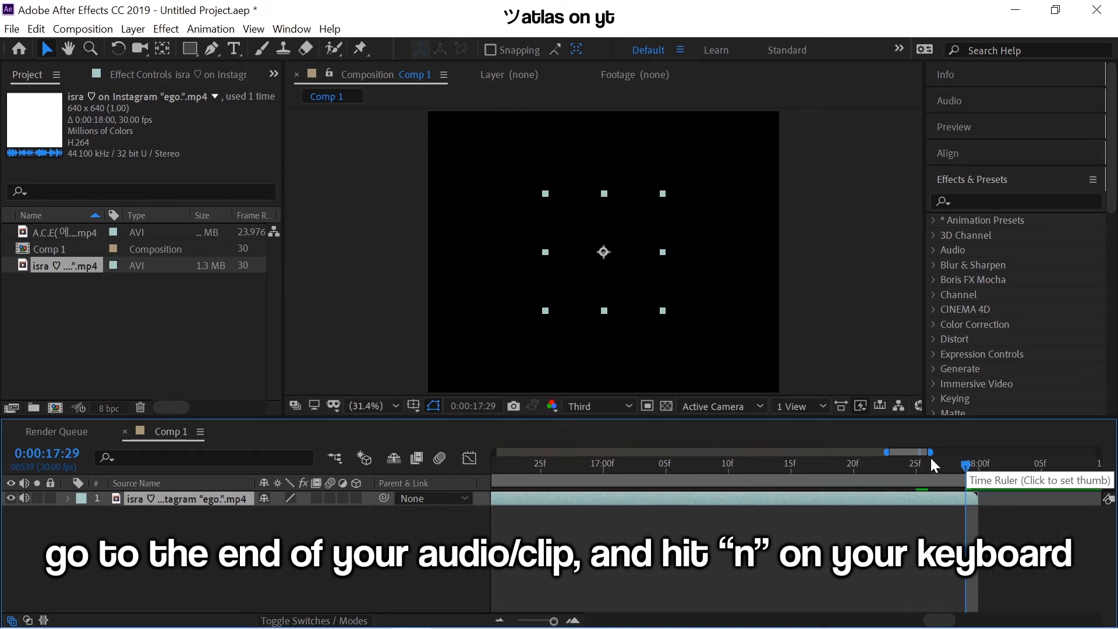
Play back Comp 1 from the beginning to preview the audio clip
left_click_drag(889, 452, 409, 451)
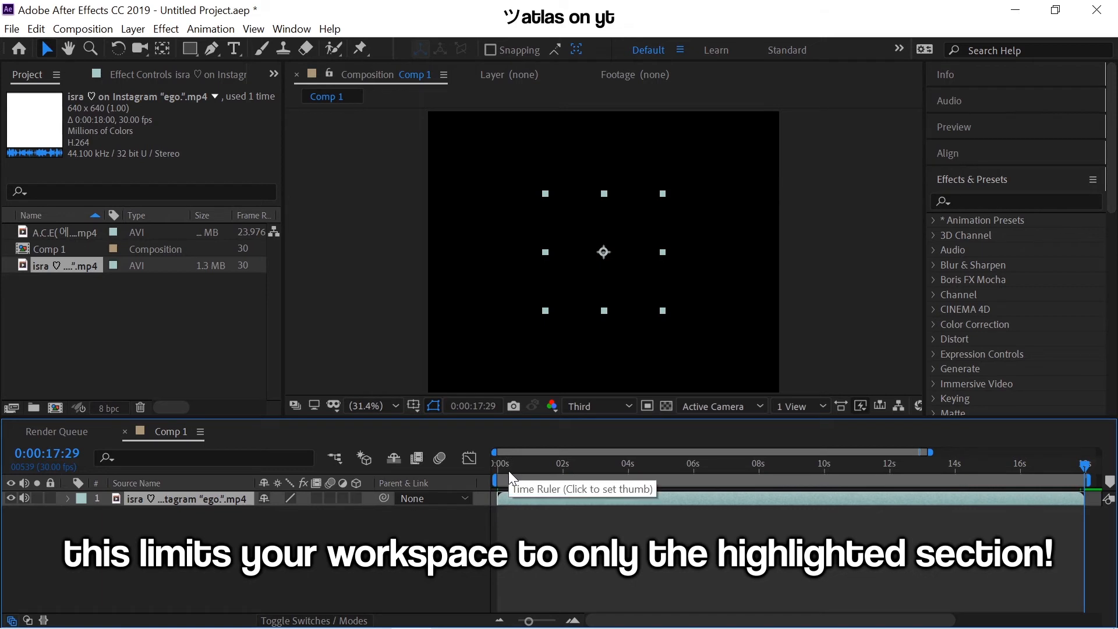
key("Home")
key("space")
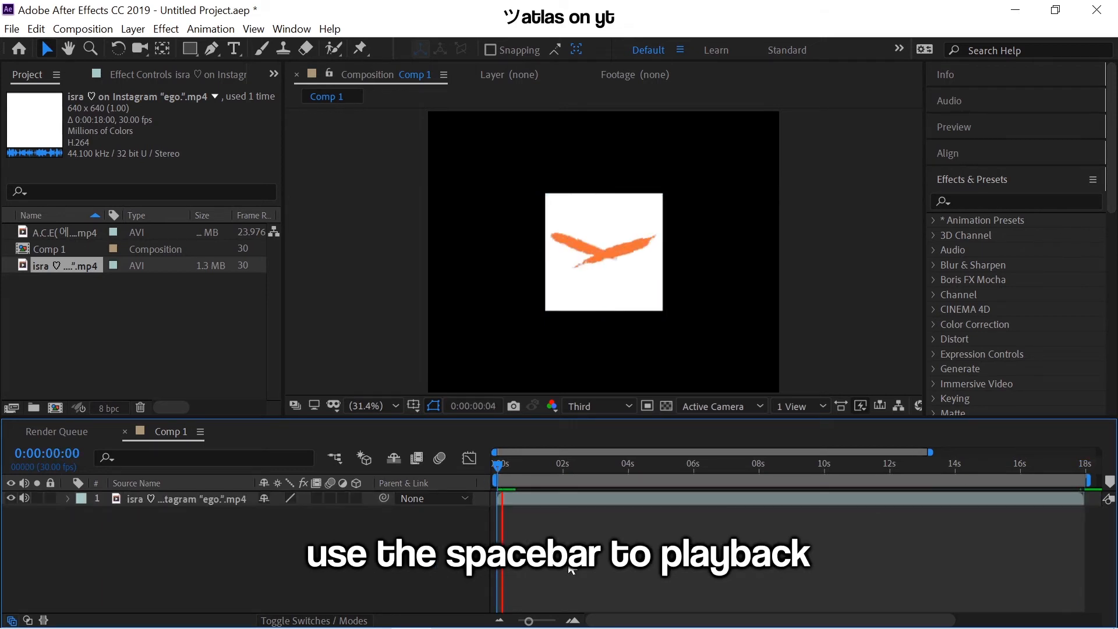
key("space")
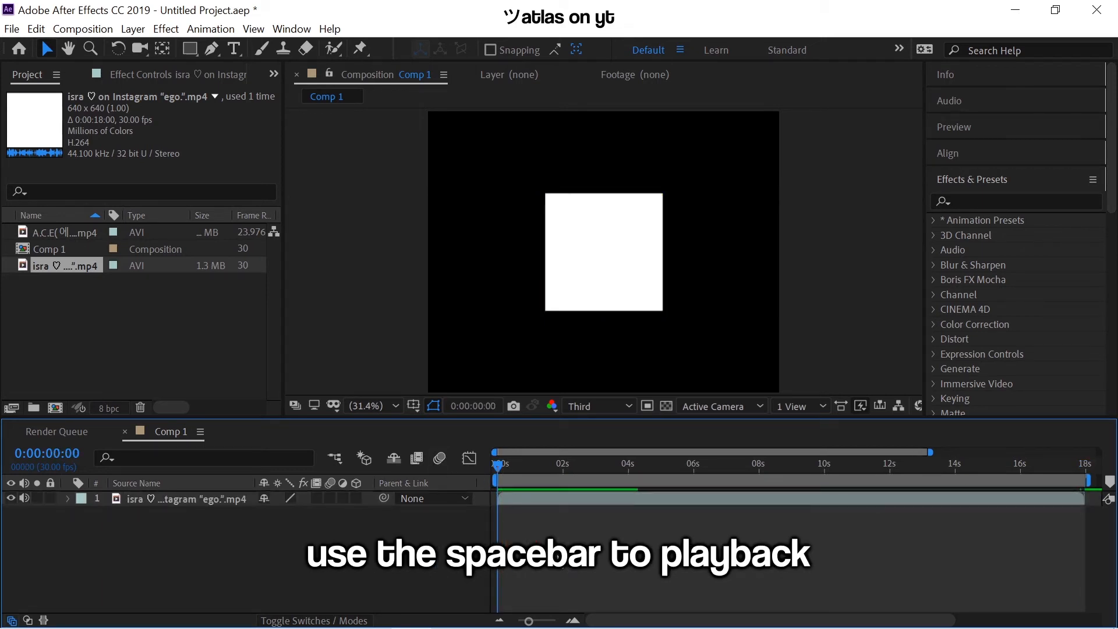
key("space")
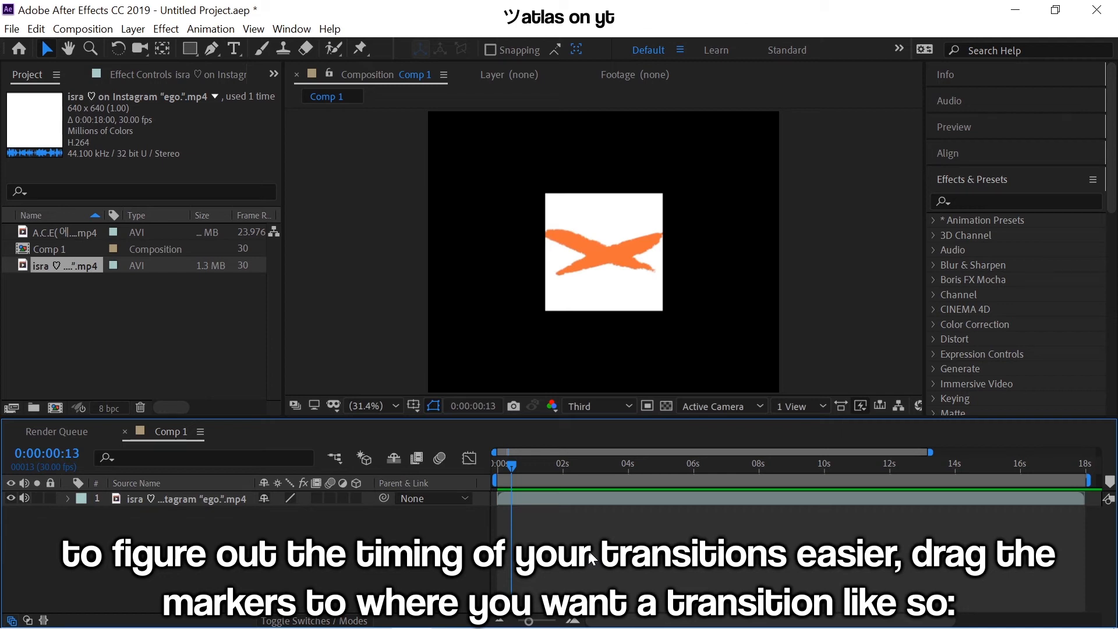
Place composition markers 1, 2 and 3 on the Comp 1 timeline at 0:00:00:13, 0:00:01:14 and 0:00:02:14 to time the transitions
left_click(578, 621)
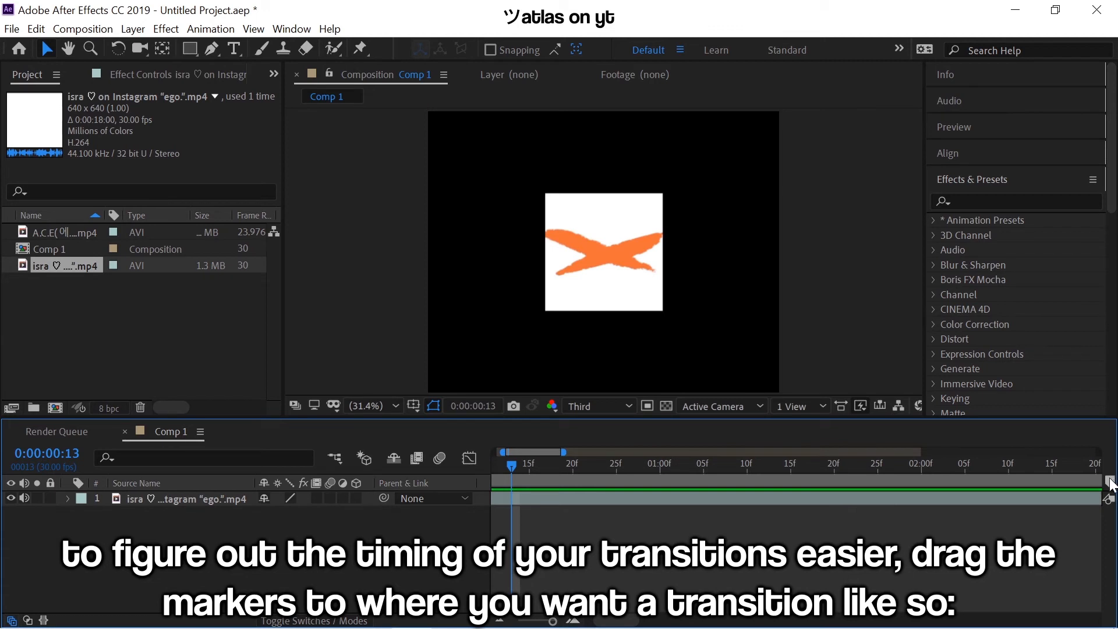
left_click_drag(1110, 481, 668, 470)
left_click_drag(512, 463, 780, 513)
left_click(1050, 502)
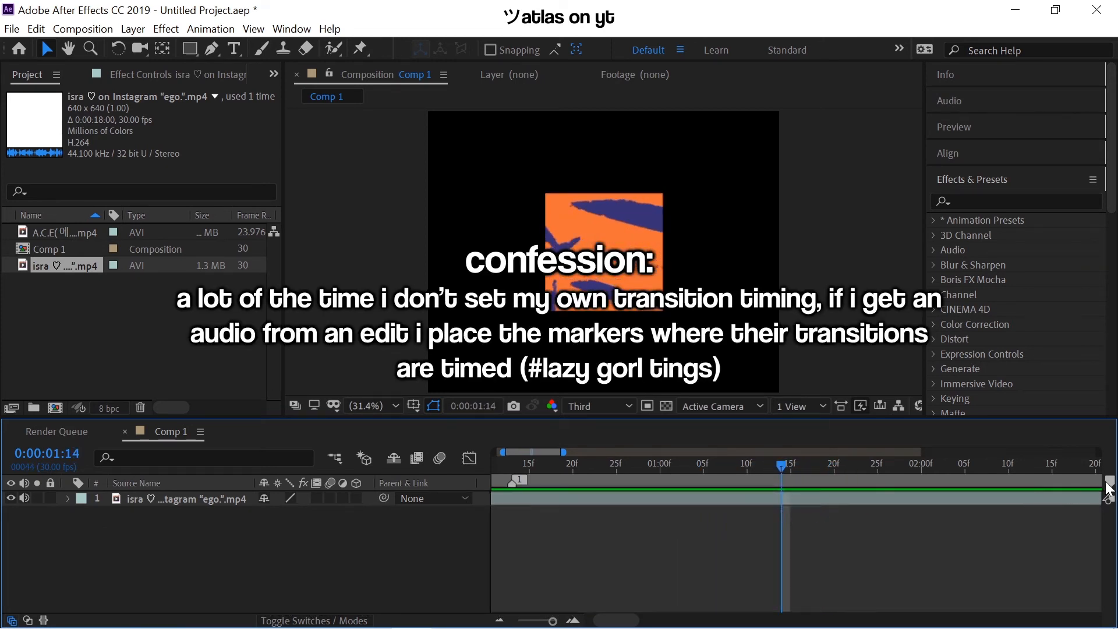
left_click_drag(1109, 481, 844, 481)
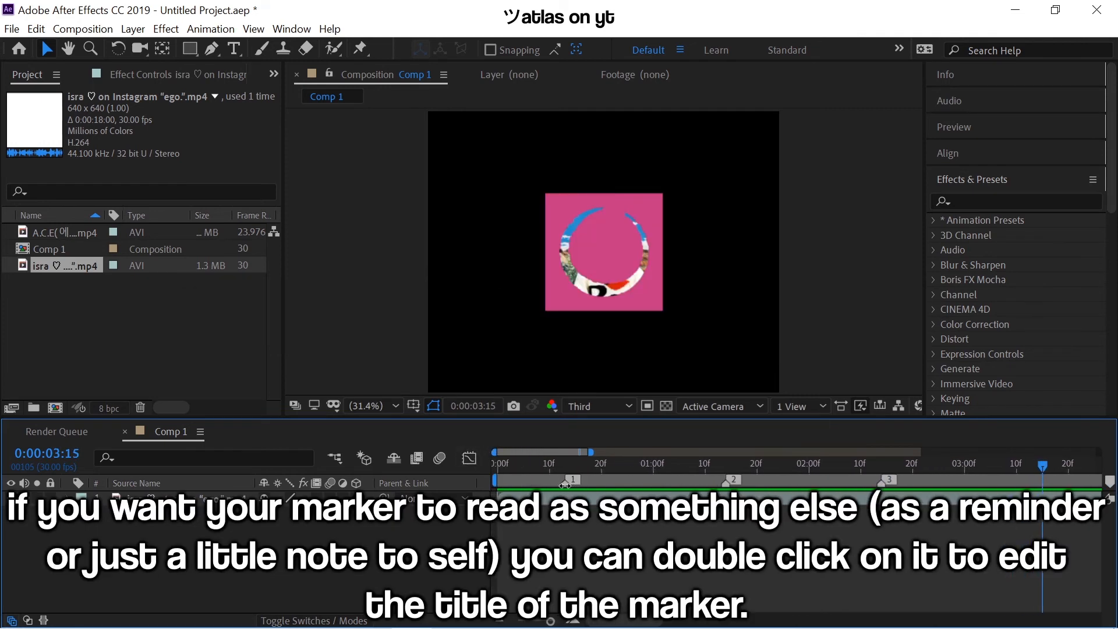
Set the comment of the first composition marker, at 0:00:00:13, to TAKE
double_click(565, 484)
type("t")
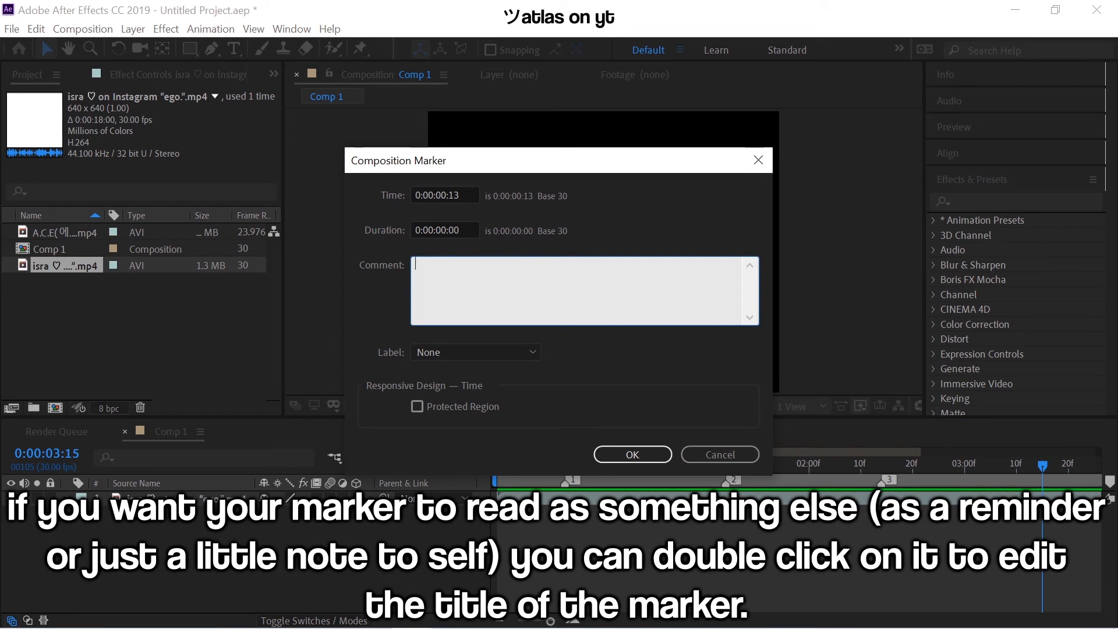
type("AKE")
left_click(613, 452)
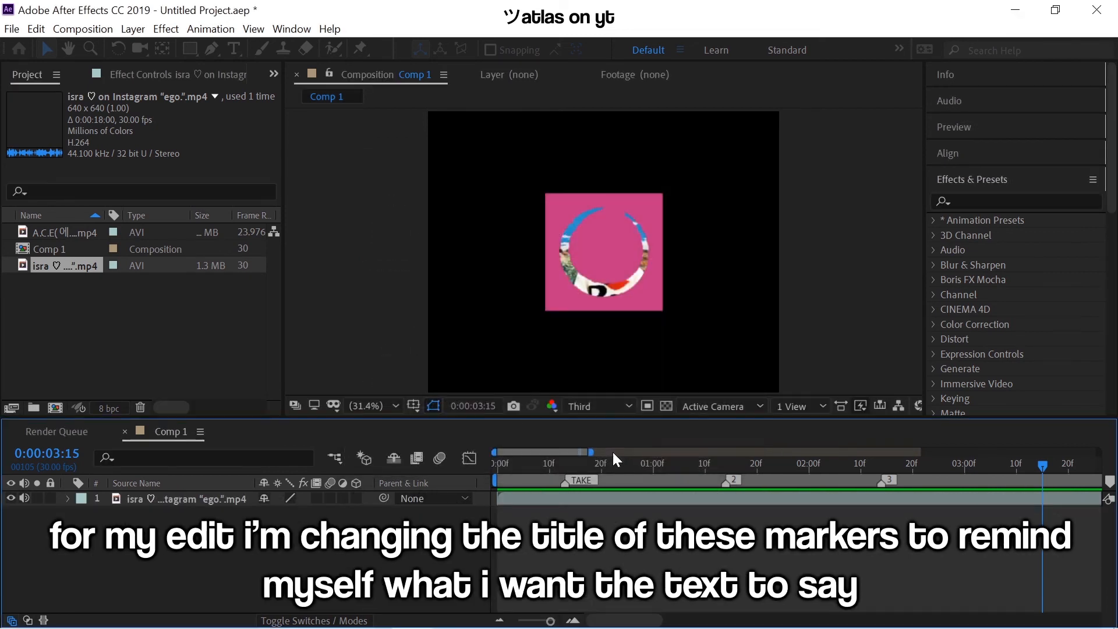
Set the comment of the second composition marker, at 0:00:01:14, to ME
double_click(725, 483)
type("ME")
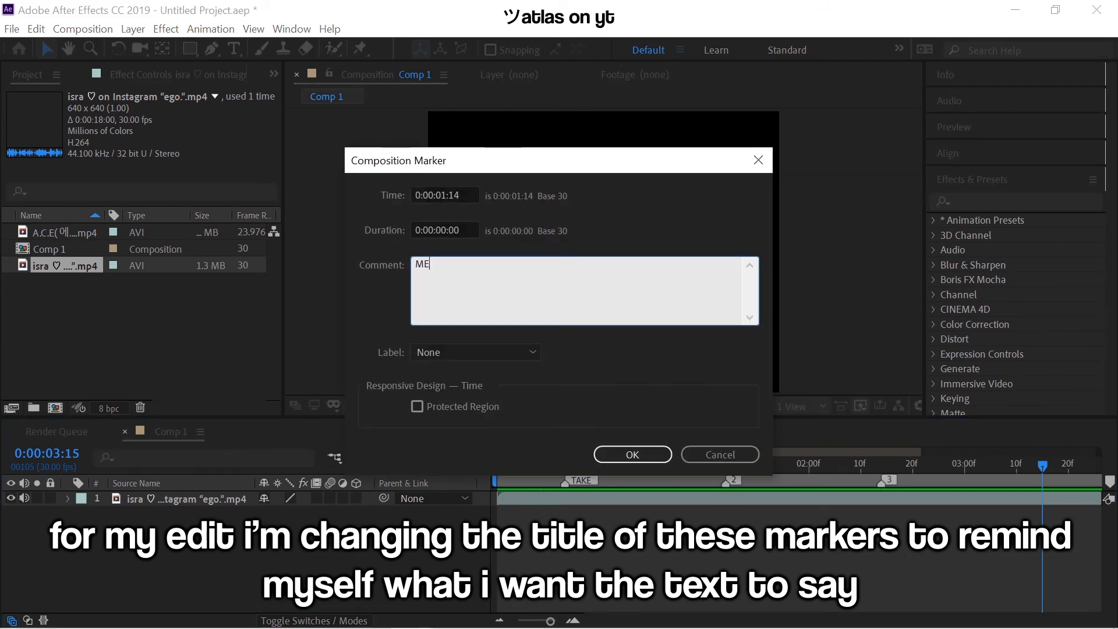
left_click(642, 452)
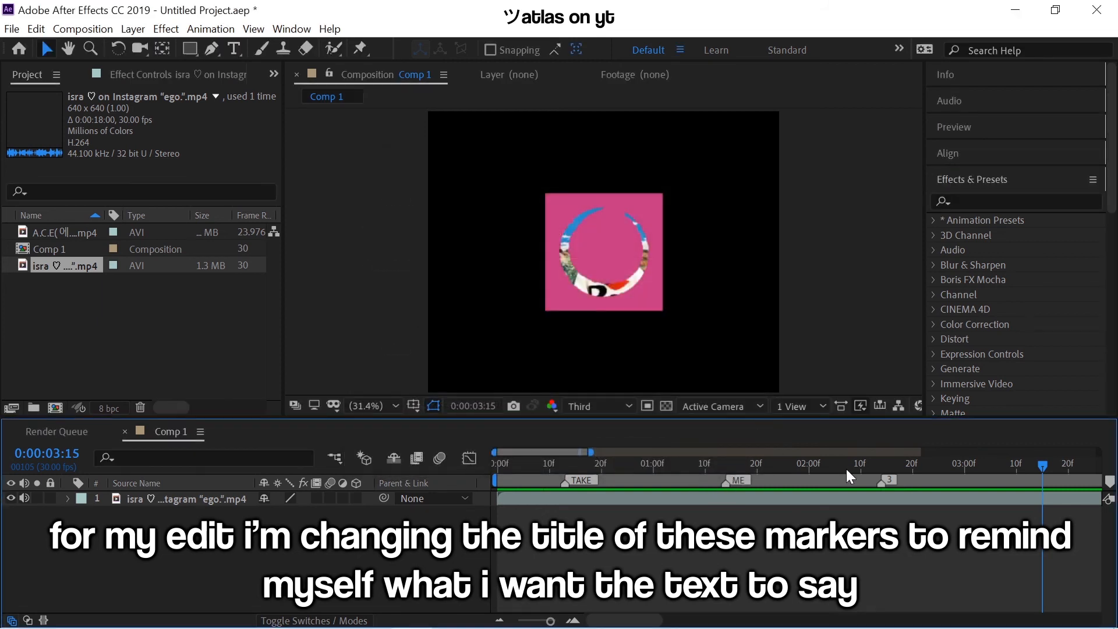
Set the comment of the third composition marker, at 0:00:02:14, to HIGHER
double_click(883, 484)
type("HIGH")
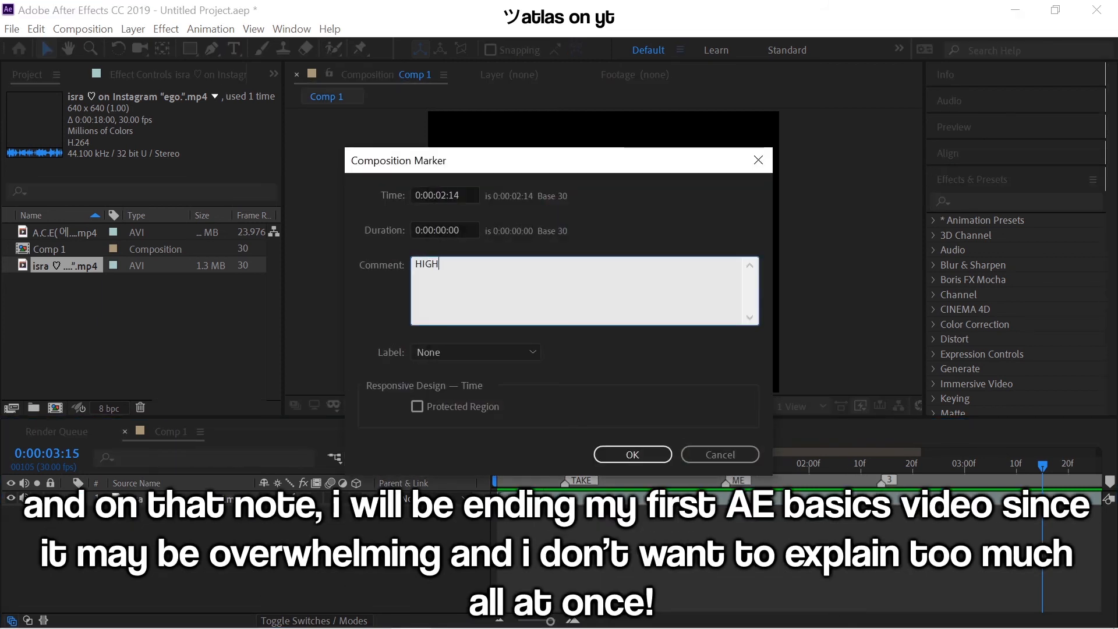
type("ER")
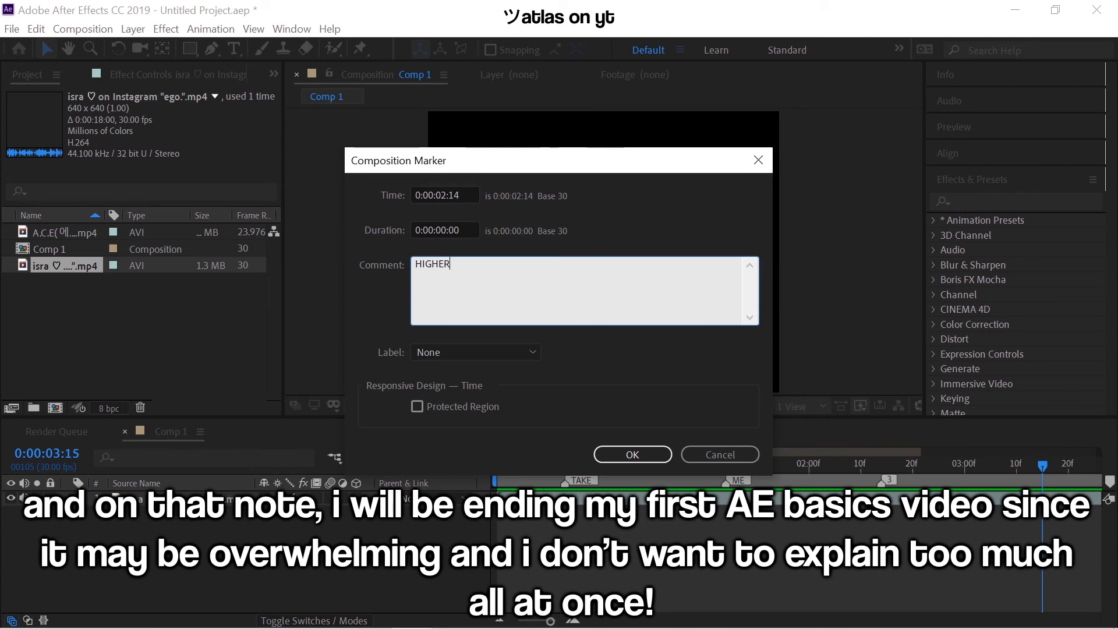
left_click(621, 456)
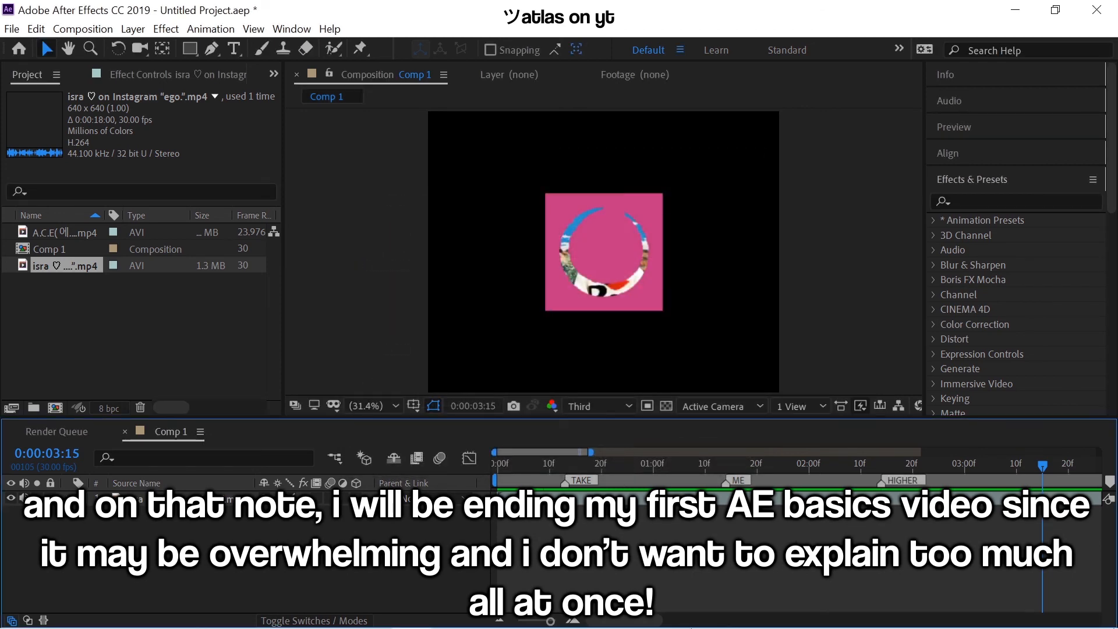
left_click(738, 618)
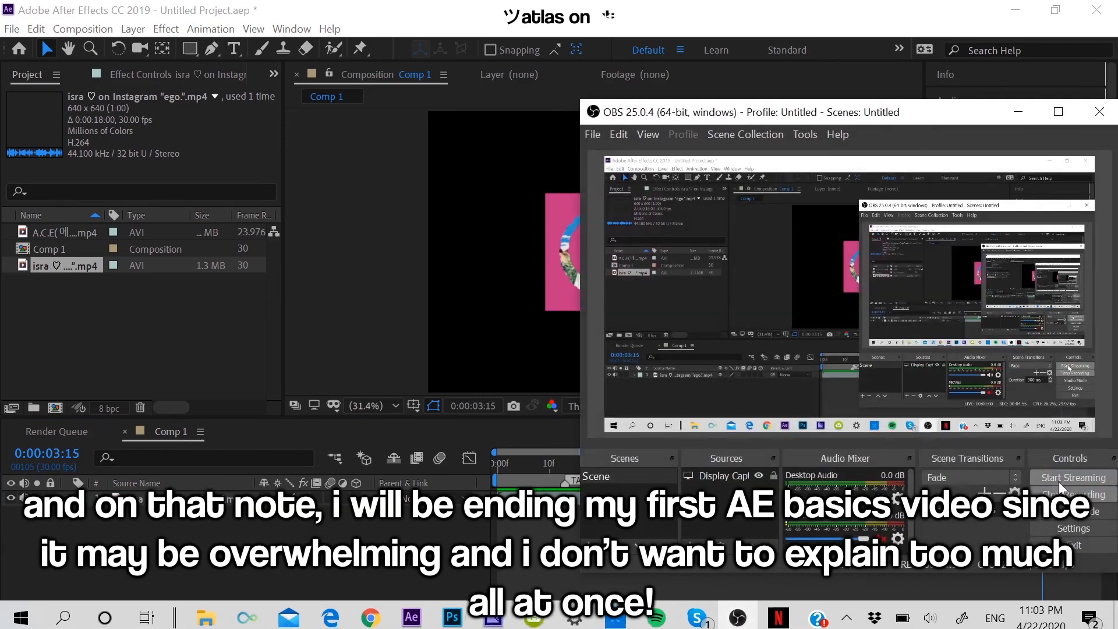